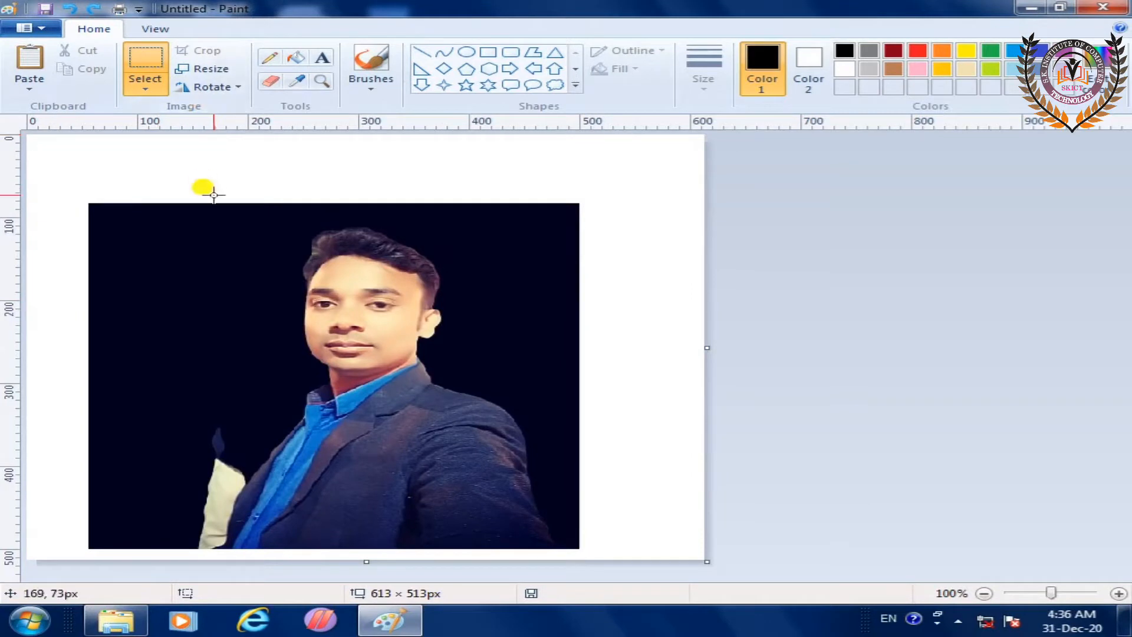
# Step: Select a rectangular area about 341 × 237 px around the man's head and shoulders, shift it slightly, and undo the move
pyautogui.click(152, 89)
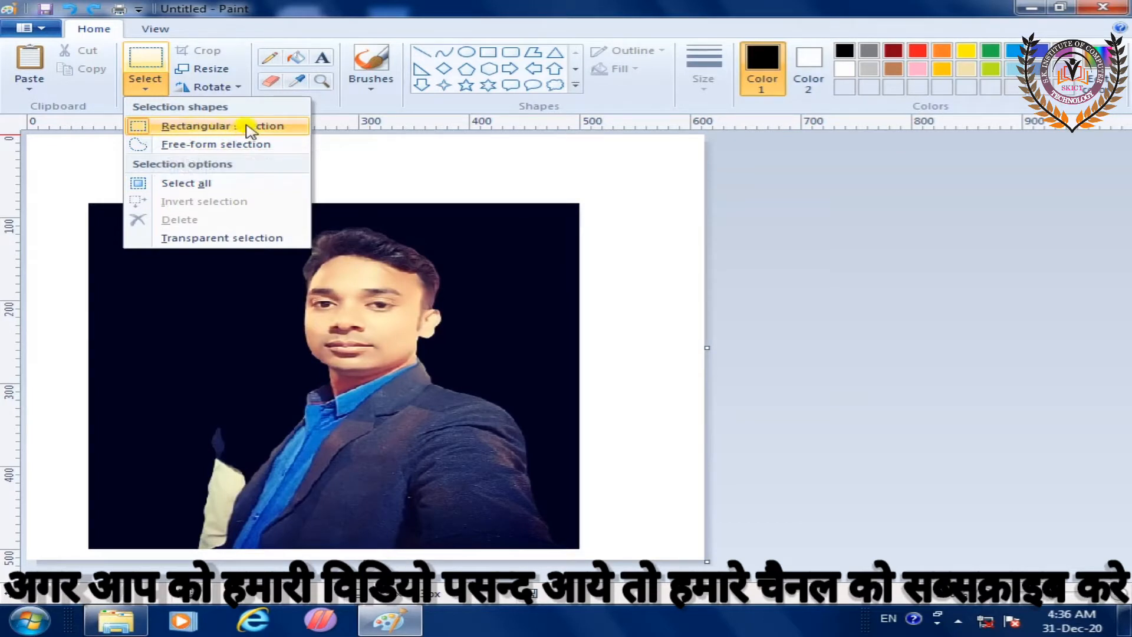
pyautogui.click(205, 129)
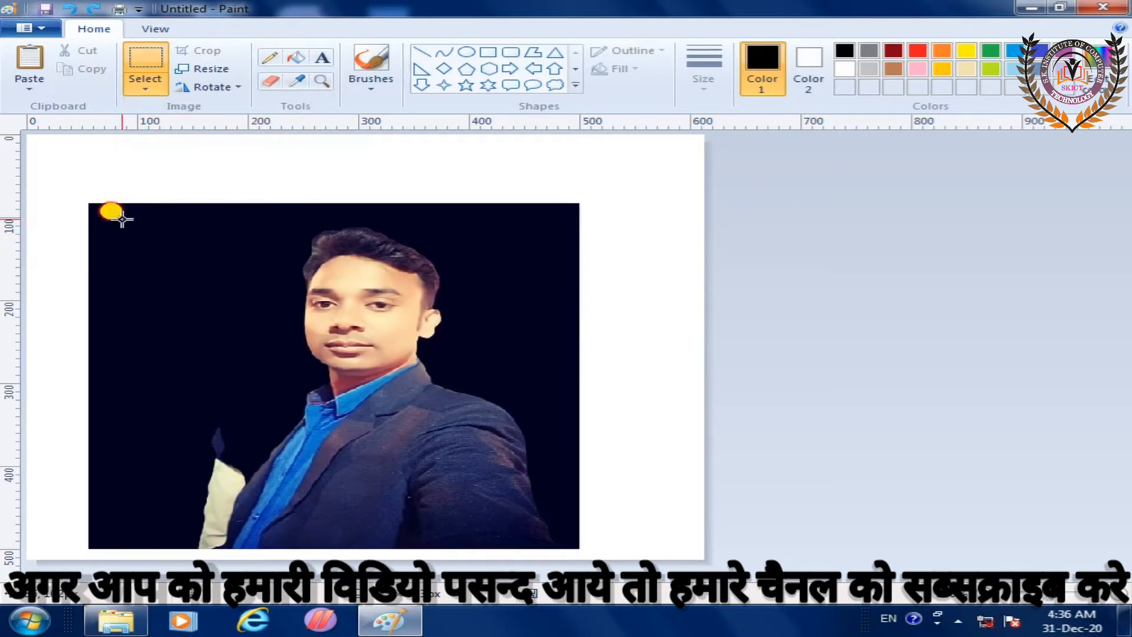
pyautogui.moveTo(122, 219); pyautogui.dragTo(499, 416)
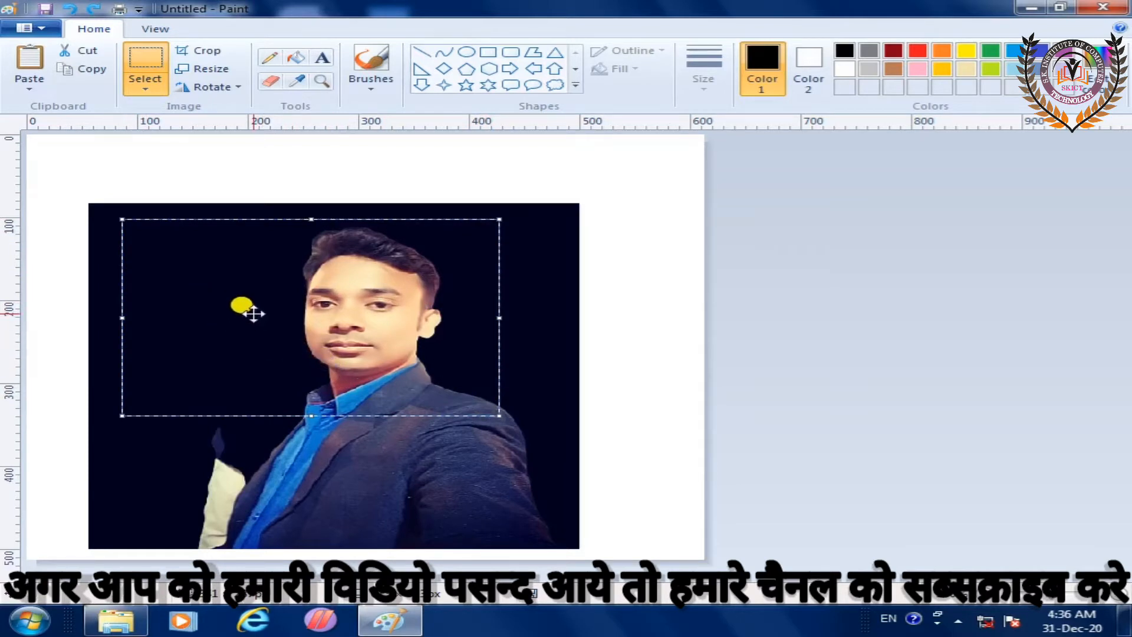
pyautogui.moveTo(253, 314)
pyautogui.mouseDown()
pyautogui.moveTo(298, 299)
pyautogui.moveTo(202, 321)
pyautogui.moveTo(239, 324)
pyautogui.moveTo(258, 311)
pyautogui.moveTo(229, 311)
pyautogui.moveTo(250, 330)
pyautogui.moveTo(269, 321)
pyautogui.moveTo(258, 312)
pyautogui.mouseUp()
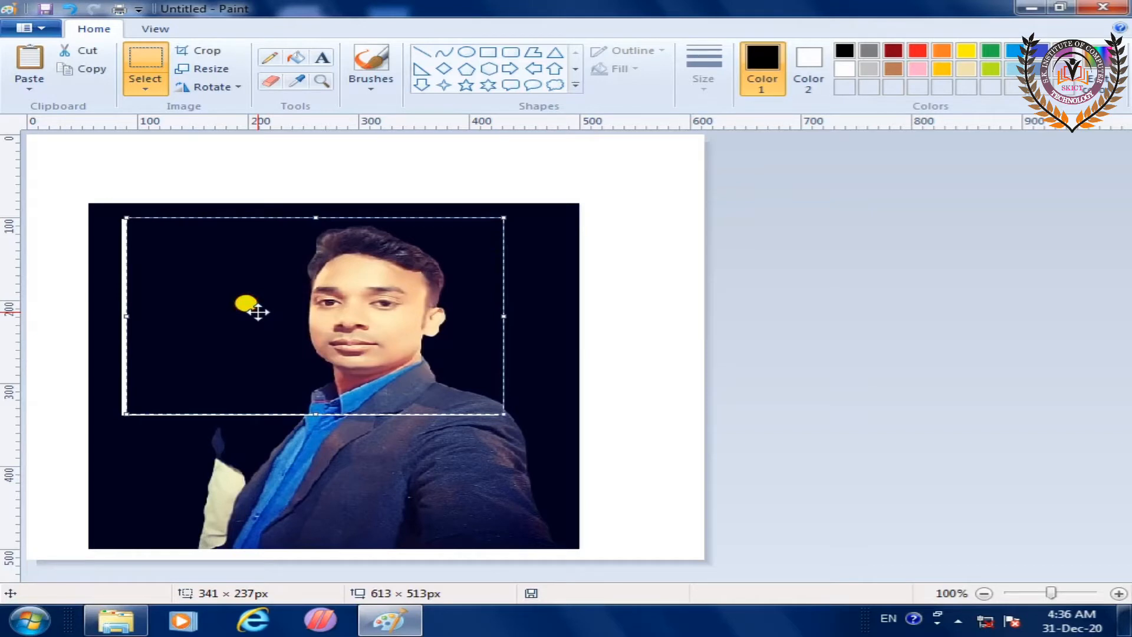
pyautogui.hotkey('ctrl', 'z')
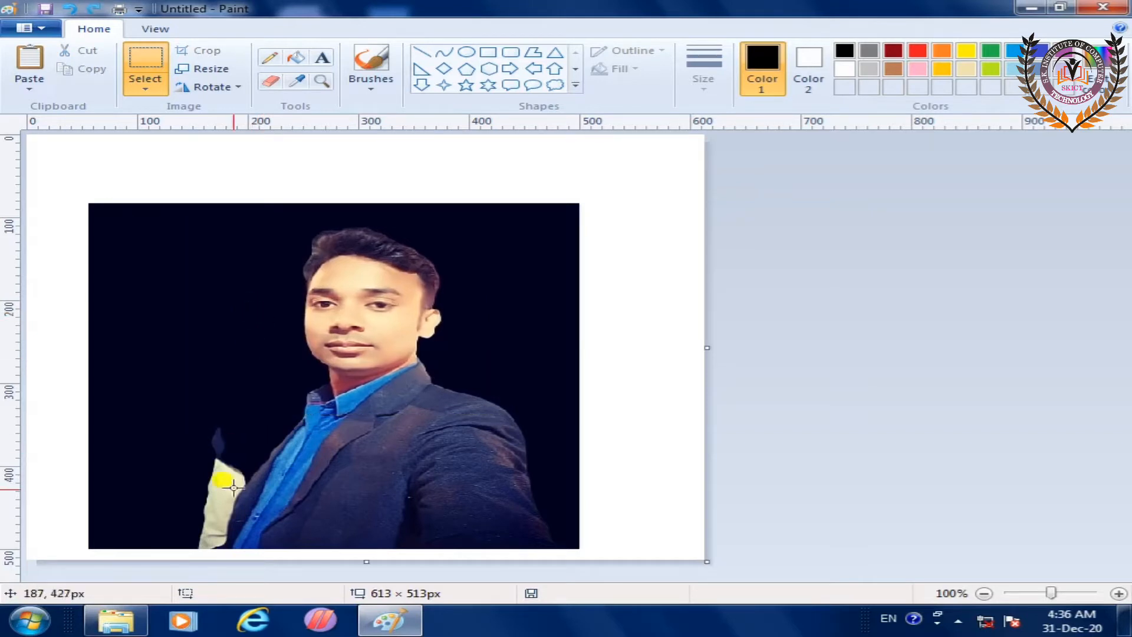
# Step: Outline the man with a free-form selection, shift the selected area slightly, and undo the move
pyautogui.click(148, 88)
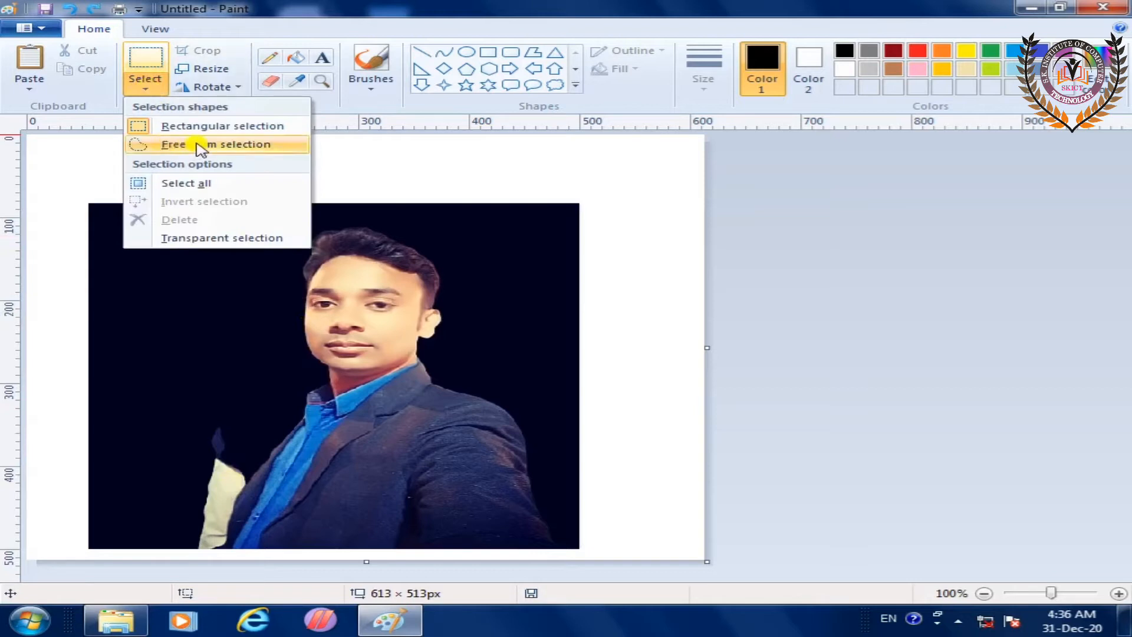
pyautogui.click(221, 146)
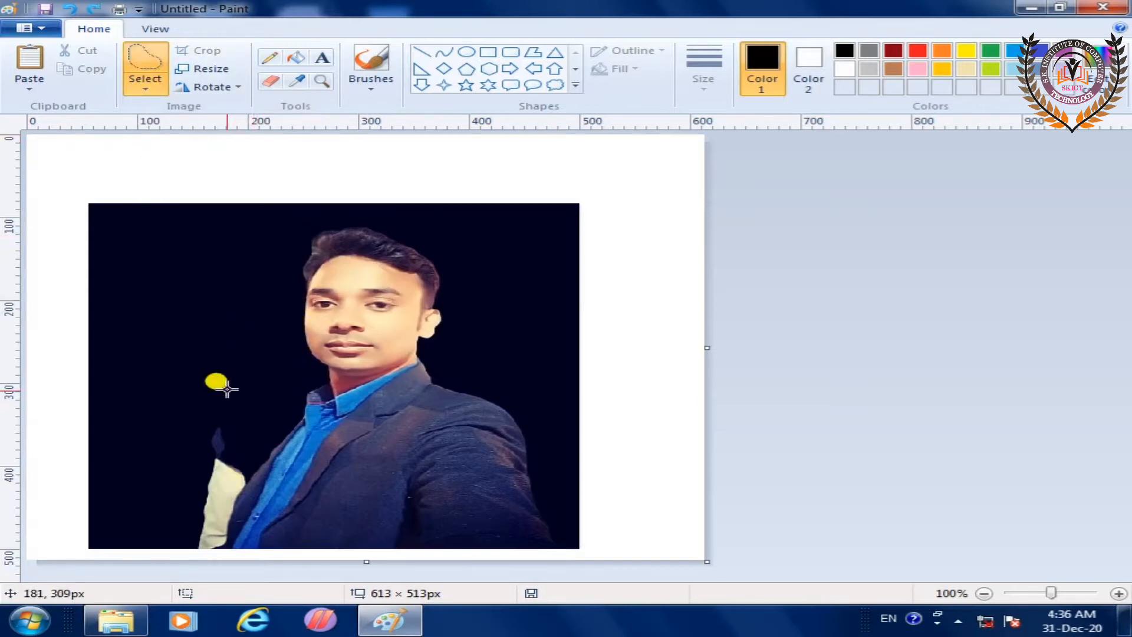
pyautogui.moveTo(222, 529)
pyautogui.mouseDown()
pyautogui.moveTo(274, 384)
pyautogui.moveTo(293, 223)
pyautogui.moveTo(332, 207)
pyautogui.moveTo(409, 229)
pyautogui.moveTo(489, 299)
pyautogui.moveTo(558, 487)
pyautogui.moveTo(545, 530)
pyautogui.moveTo(478, 550)
pyautogui.moveTo(302, 546)
pyautogui.moveTo(227, 543)
pyautogui.moveTo(213, 530)
pyautogui.moveTo(224, 521)
pyautogui.mouseUp()
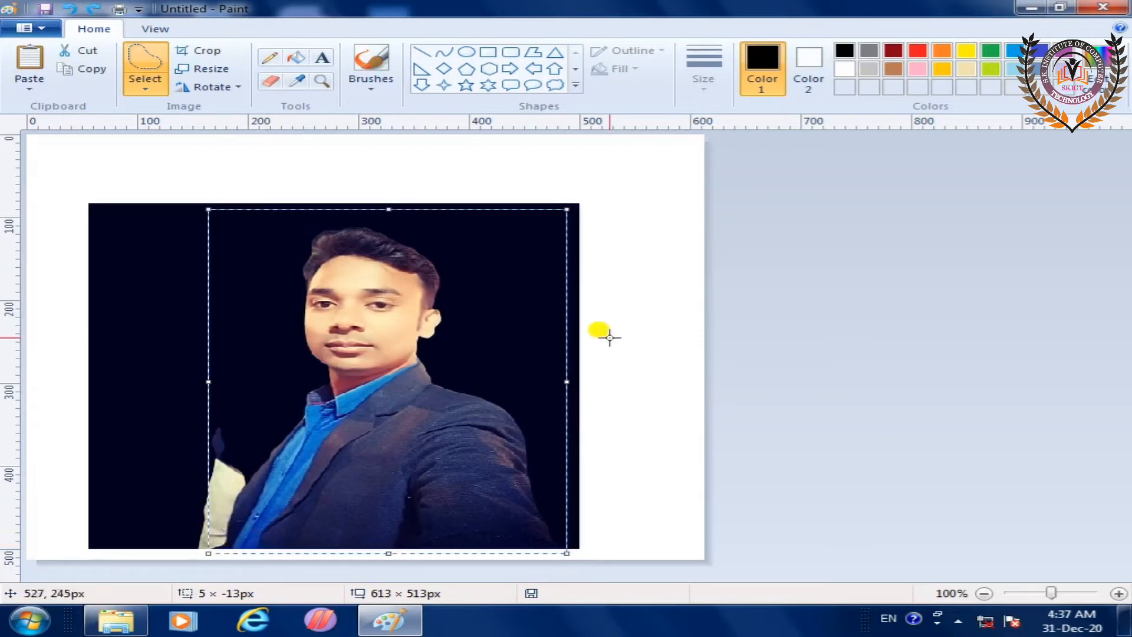
pyautogui.moveTo(442, 415)
pyautogui.mouseDown()
pyautogui.moveTo(434, 404)
pyautogui.moveTo(389, 407)
pyautogui.moveTo(329, 369)
pyautogui.moveTo(435, 334)
pyautogui.moveTo(480, 362)
pyautogui.moveTo(433, 392)
pyautogui.moveTo(368, 361)
pyautogui.moveTo(462, 323)
pyautogui.moveTo(405, 400)
pyautogui.moveTo(379, 370)
pyautogui.moveTo(443, 354)
pyautogui.moveTo(413, 412)
pyautogui.moveTo(438, 411)
pyautogui.mouseUp()
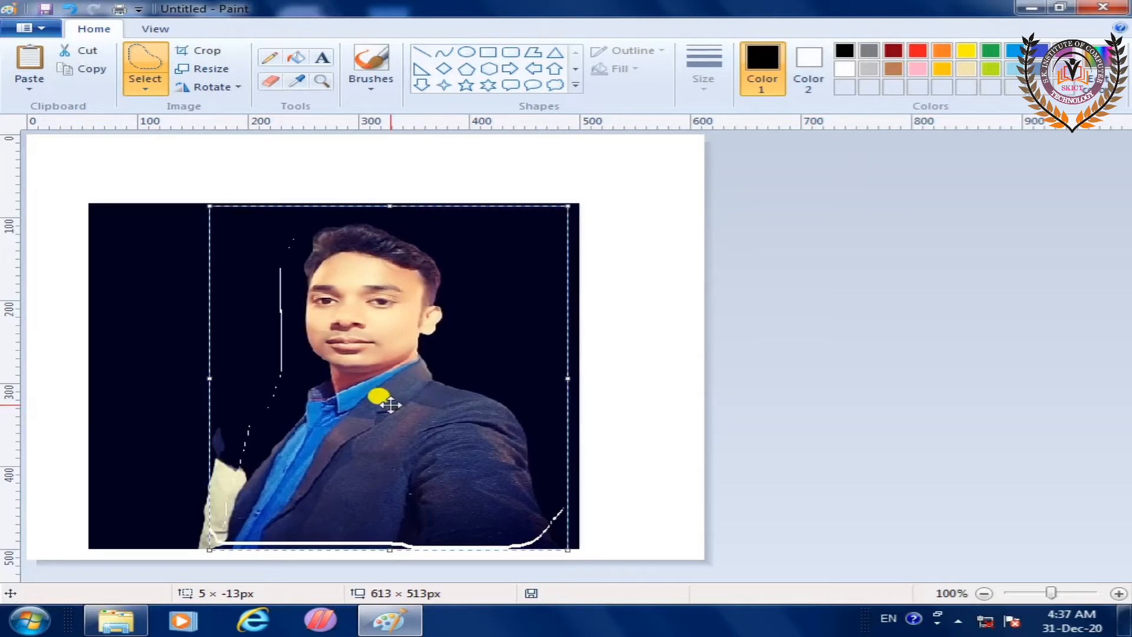
pyautogui.click(389, 404)
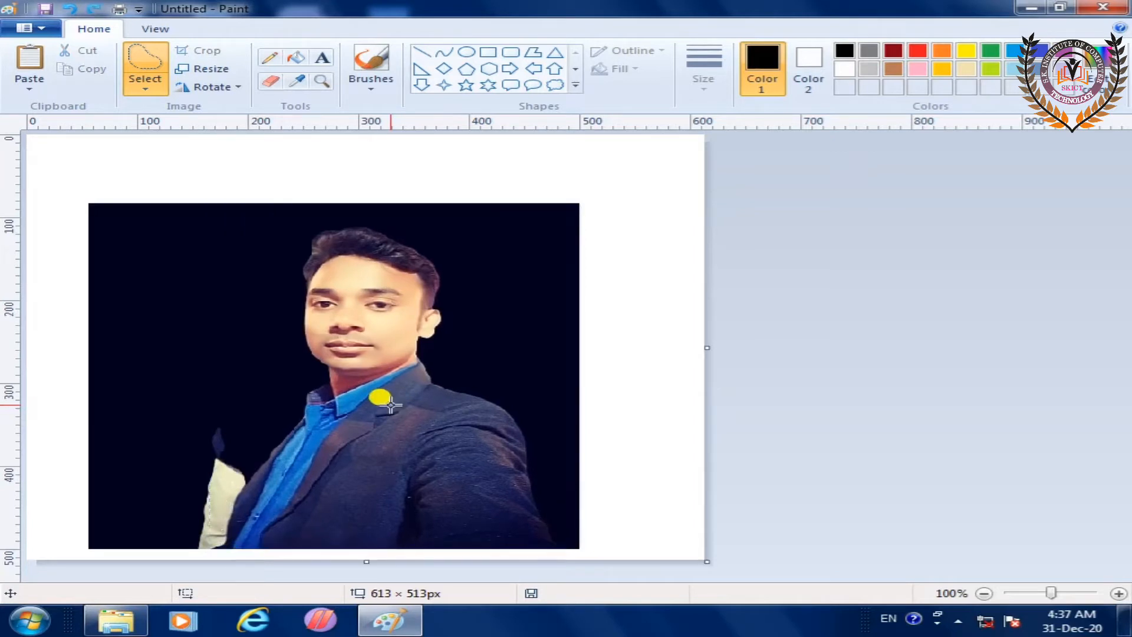
# Step: Select the entire picture including the white canvas, delete it, and undo the deletion
pyautogui.click(147, 94)
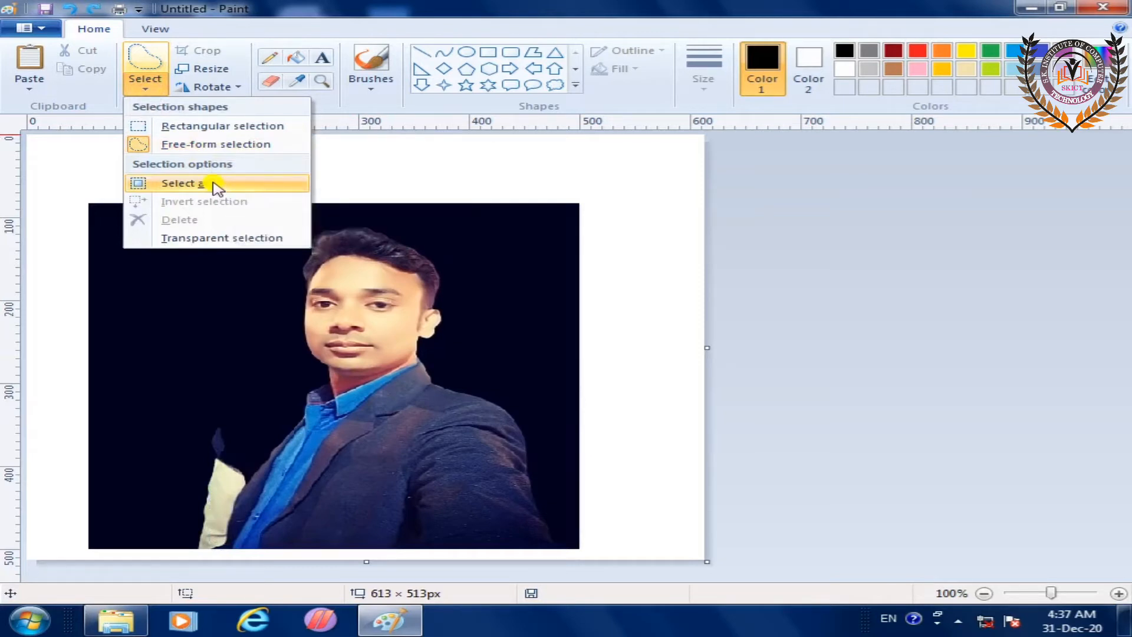
pyautogui.click(483, 172)
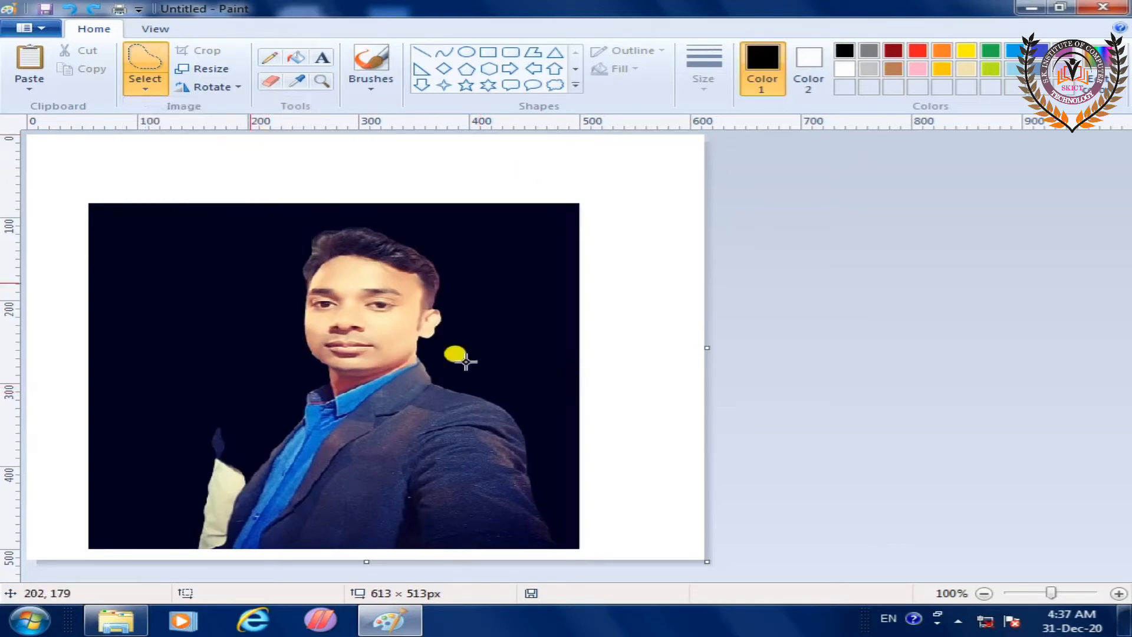
pyautogui.click(150, 89)
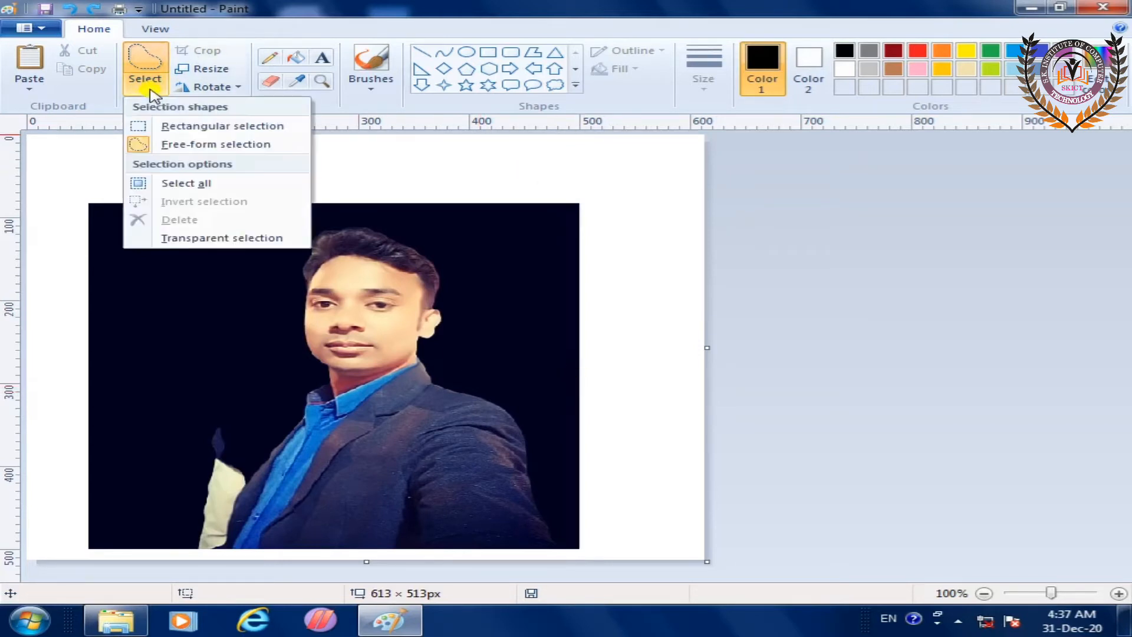
pyautogui.click(222, 188)
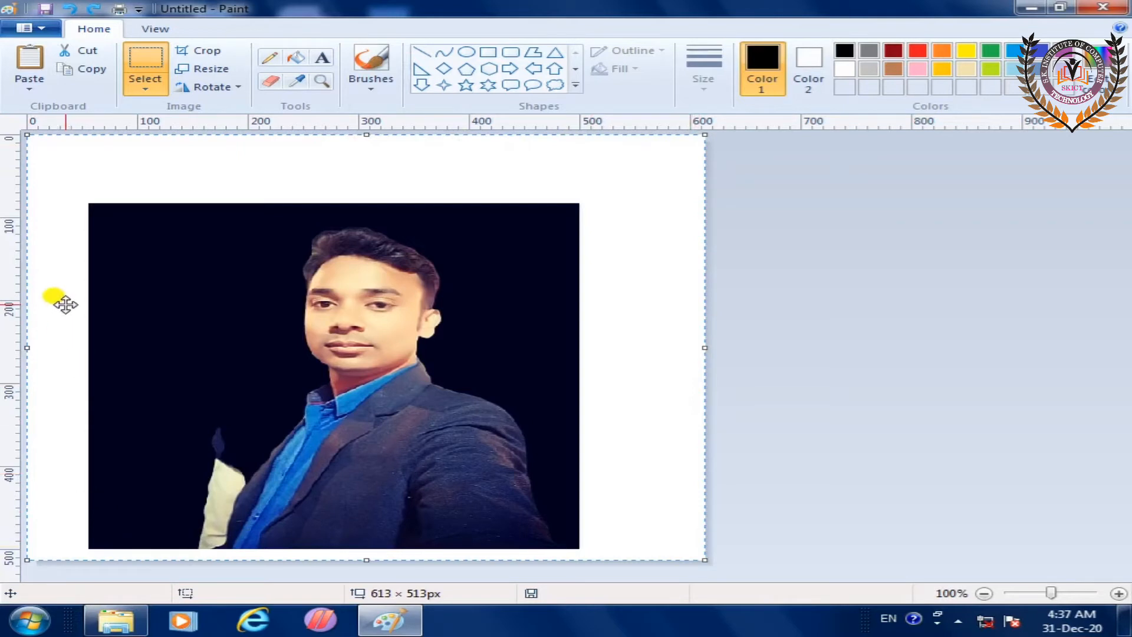
pyautogui.click(146, 86)
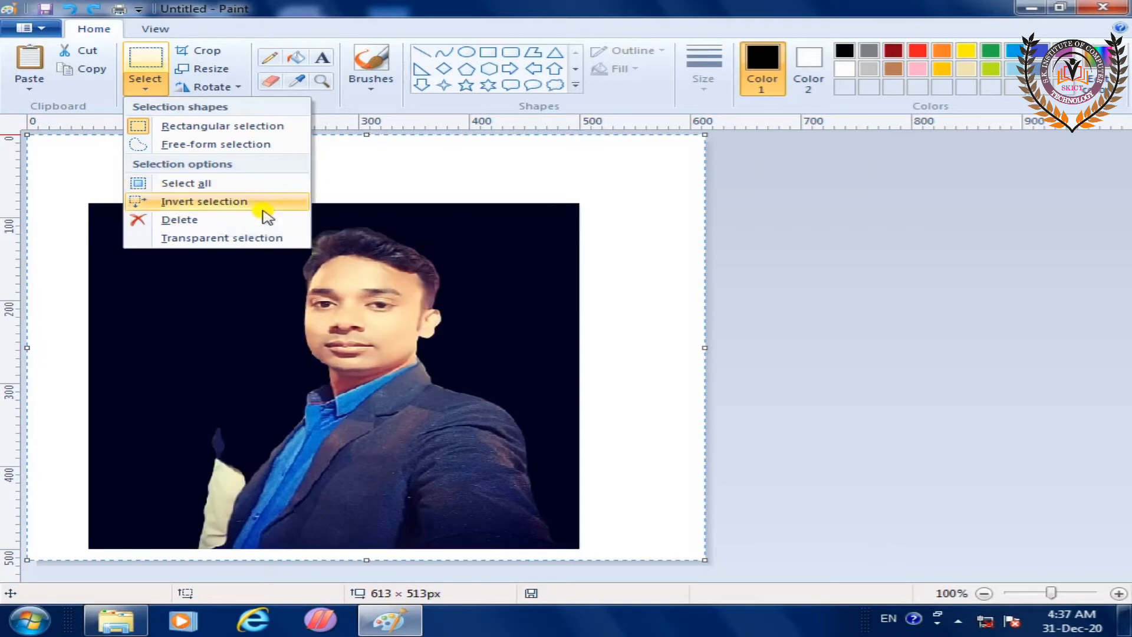
pyautogui.click(195, 221)
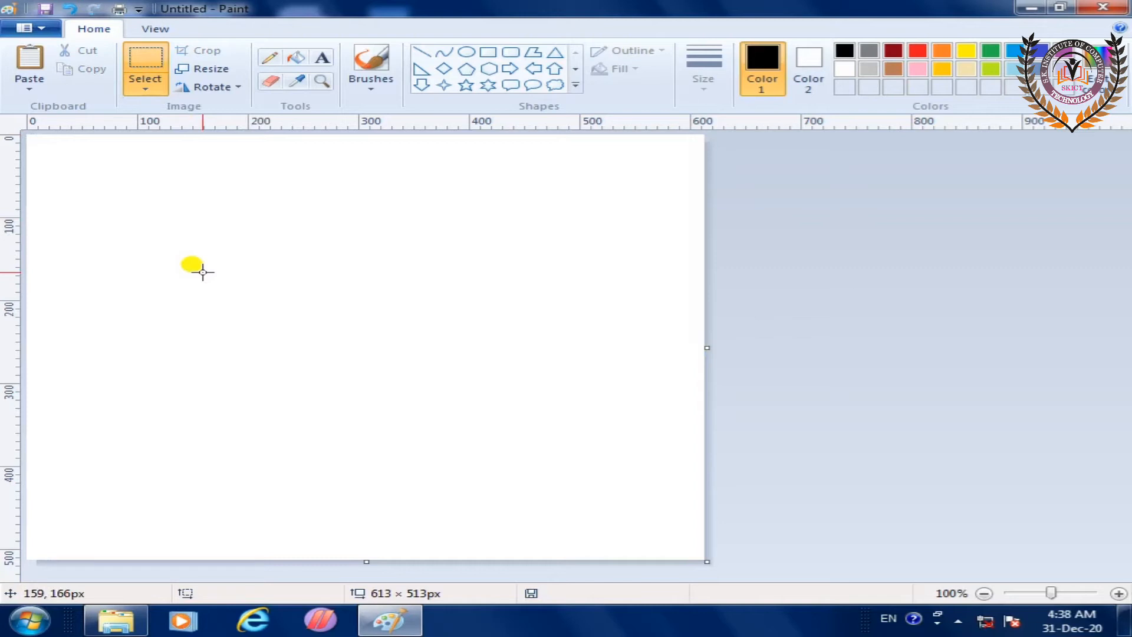
pyautogui.hotkey('ctrl', 'z')
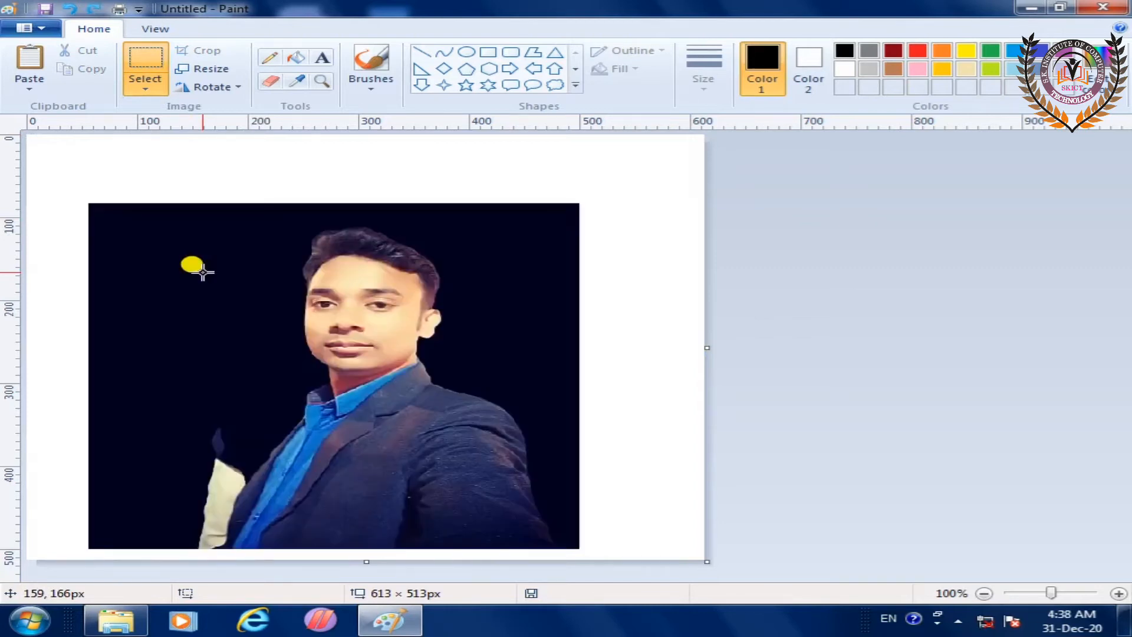
pyautogui.click(152, 89)
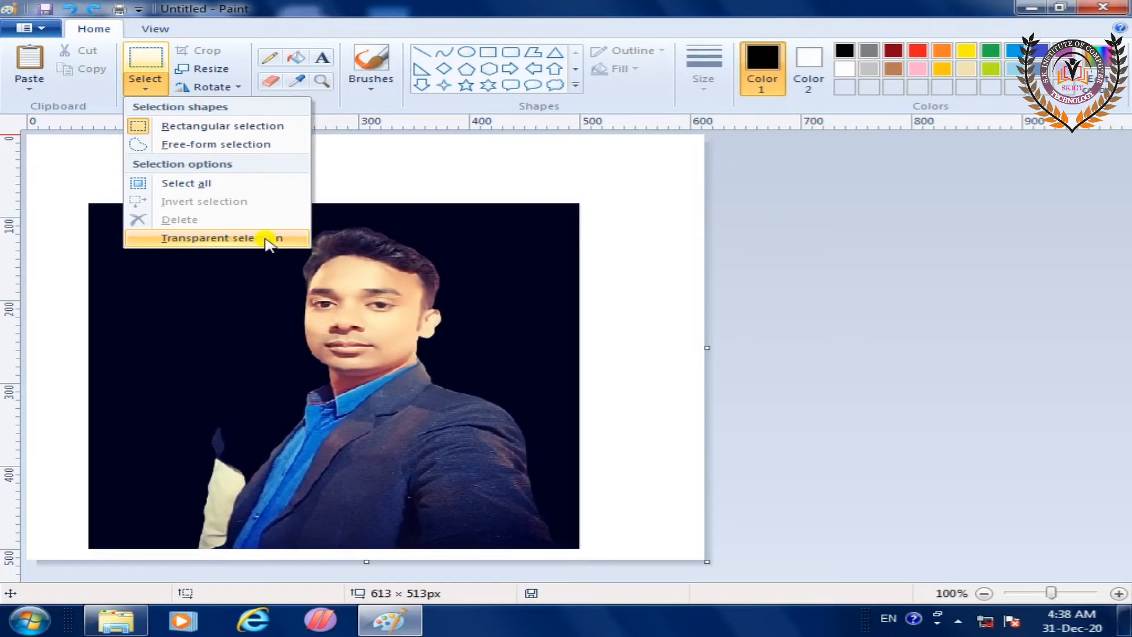
pyautogui.click(340, 182)
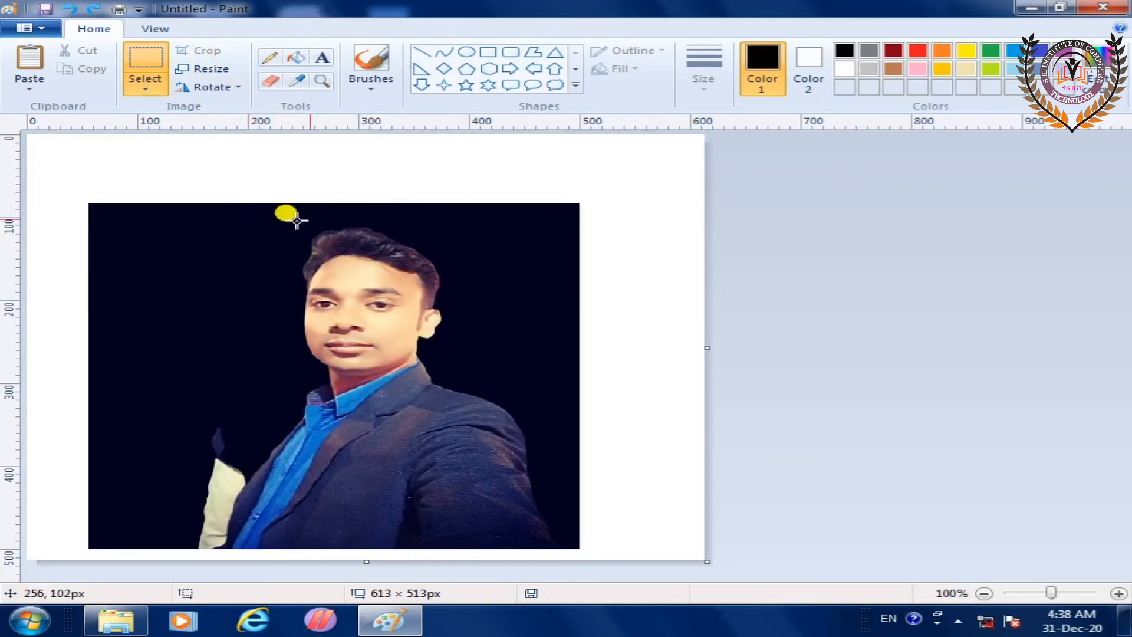
# Step: Crop the picture to a rectangular selection of about 289 × 272 px around the man's head, and undo the crop
pyautogui.click(156, 98)
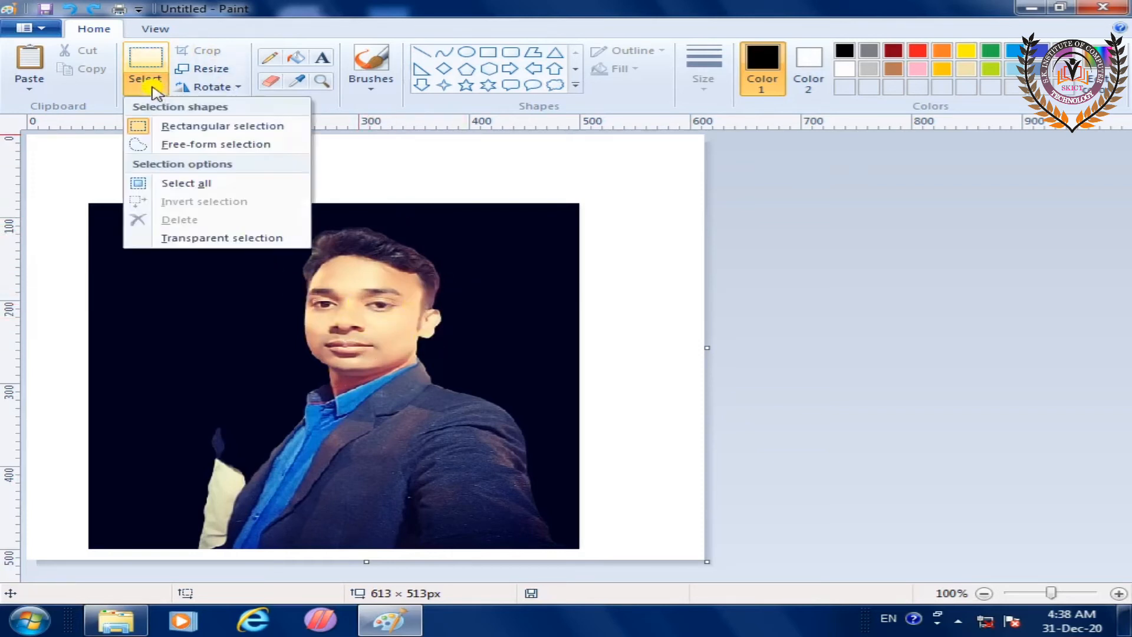
pyautogui.click(191, 124)
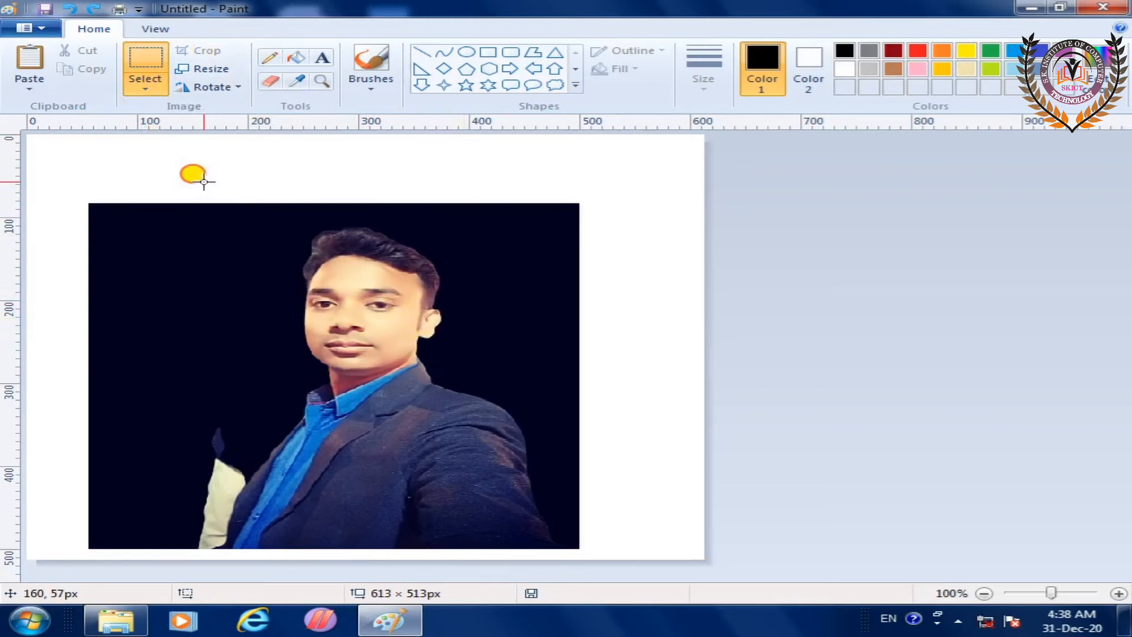
pyautogui.moveTo(204, 182); pyautogui.dragTo(523, 406)
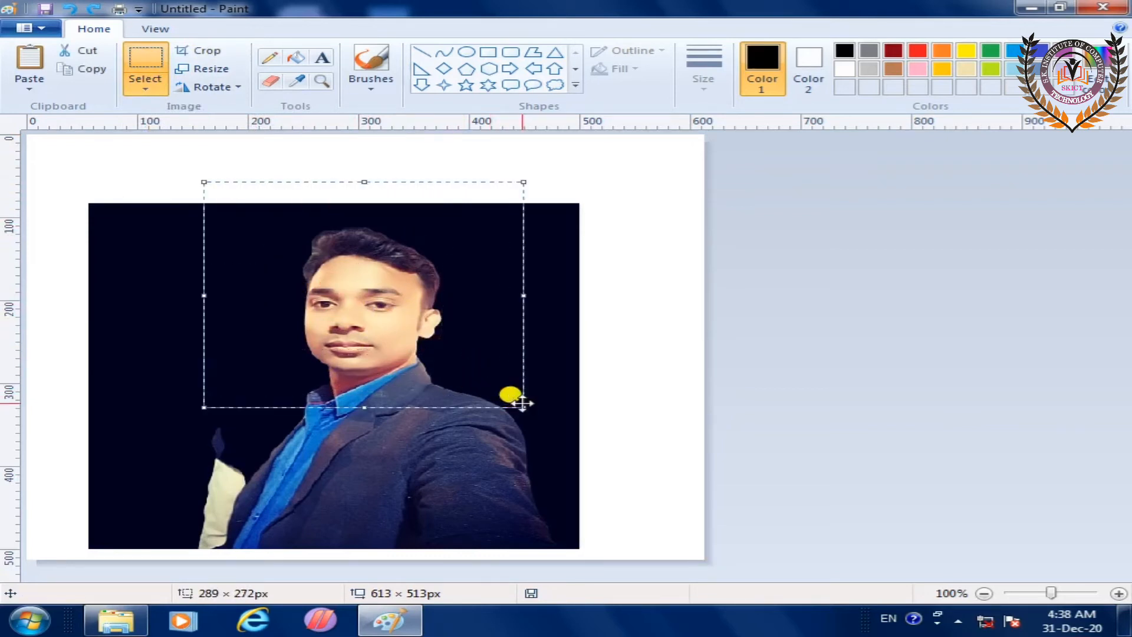
pyautogui.click(206, 52)
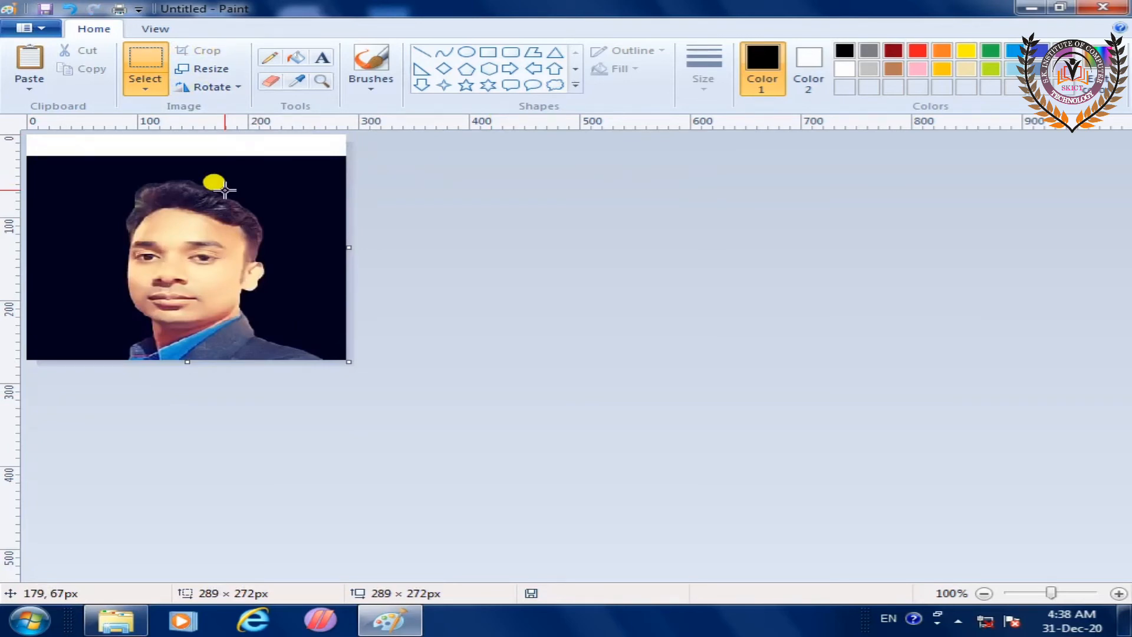
pyautogui.hotkey('ctrl', 'z')
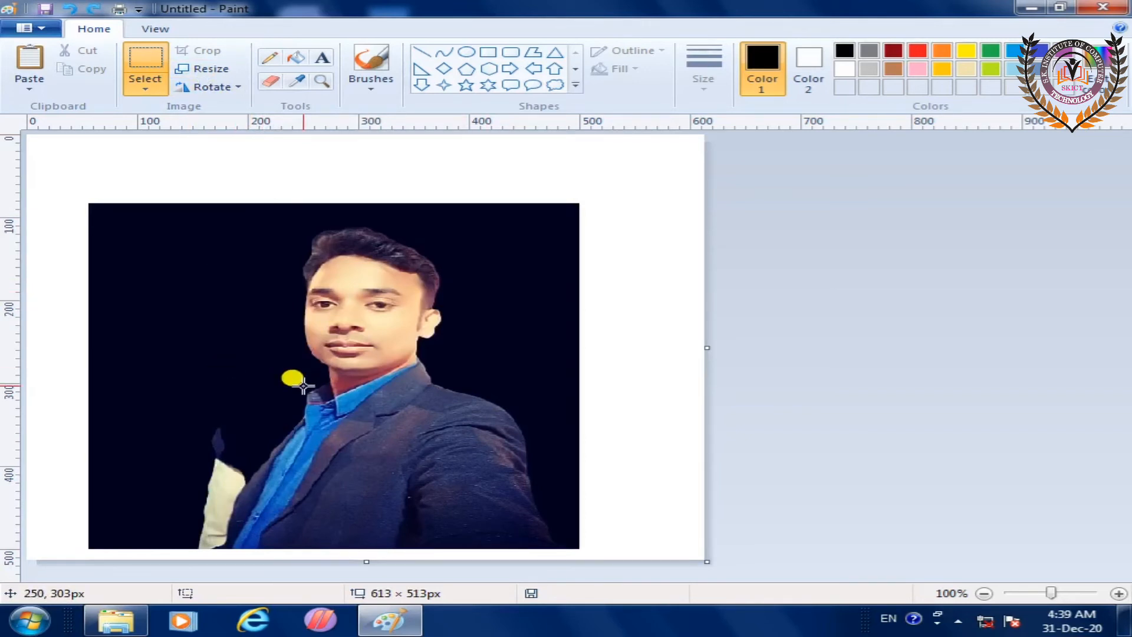
# Step: Skew the picture 2 degrees horizontally and 4 degrees vertically, and undo both skews
pyautogui.click(203, 70)
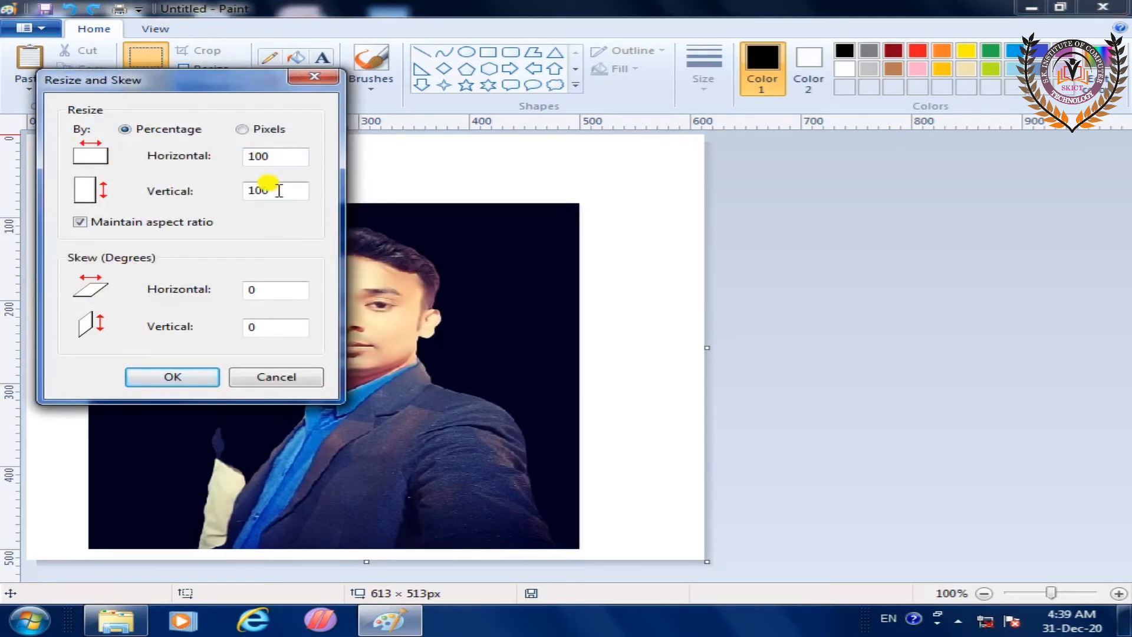
pyautogui.click(258, 289)
pyautogui.moveTo(257, 289); pyautogui.dragTo(227, 290)
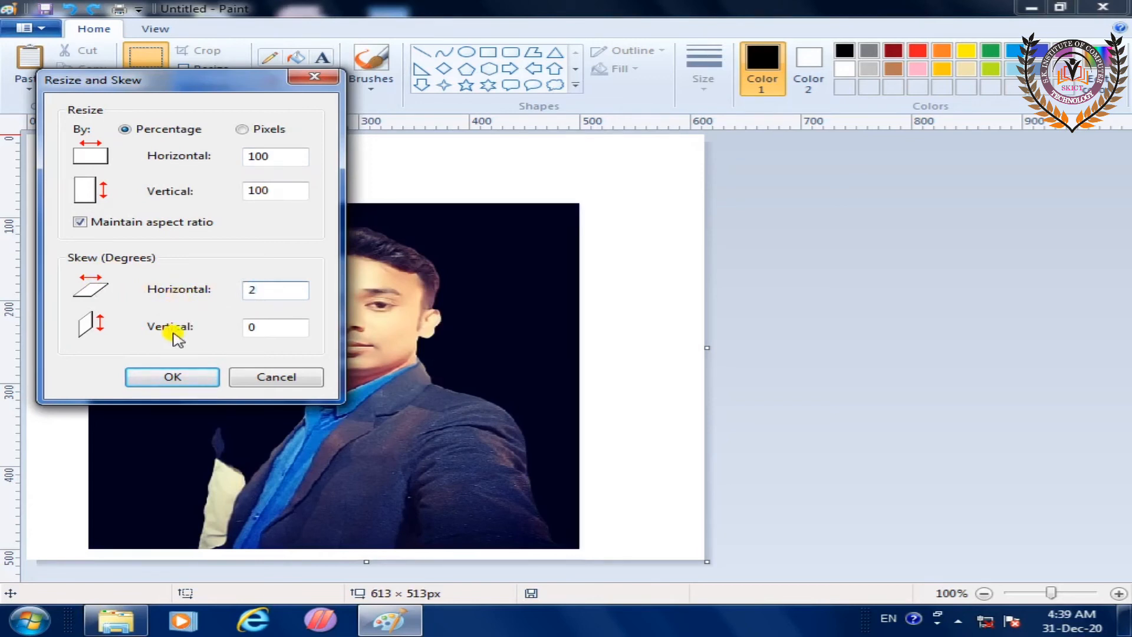
pyautogui.moveTo(252, 326); pyautogui.dragTo(218, 323)
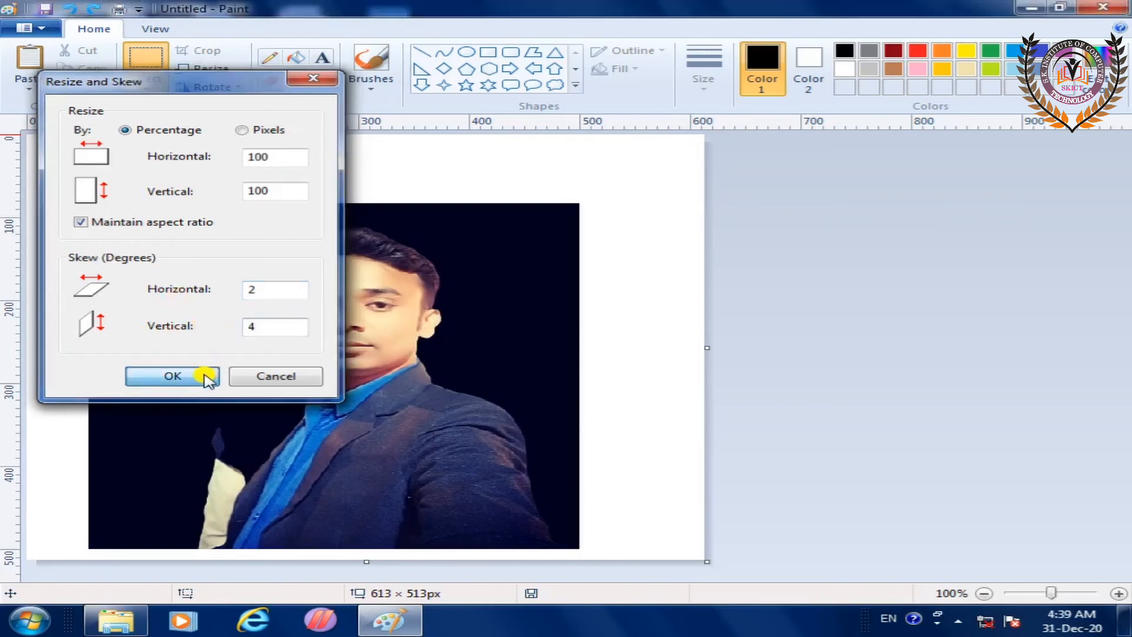
pyautogui.click(203, 378)
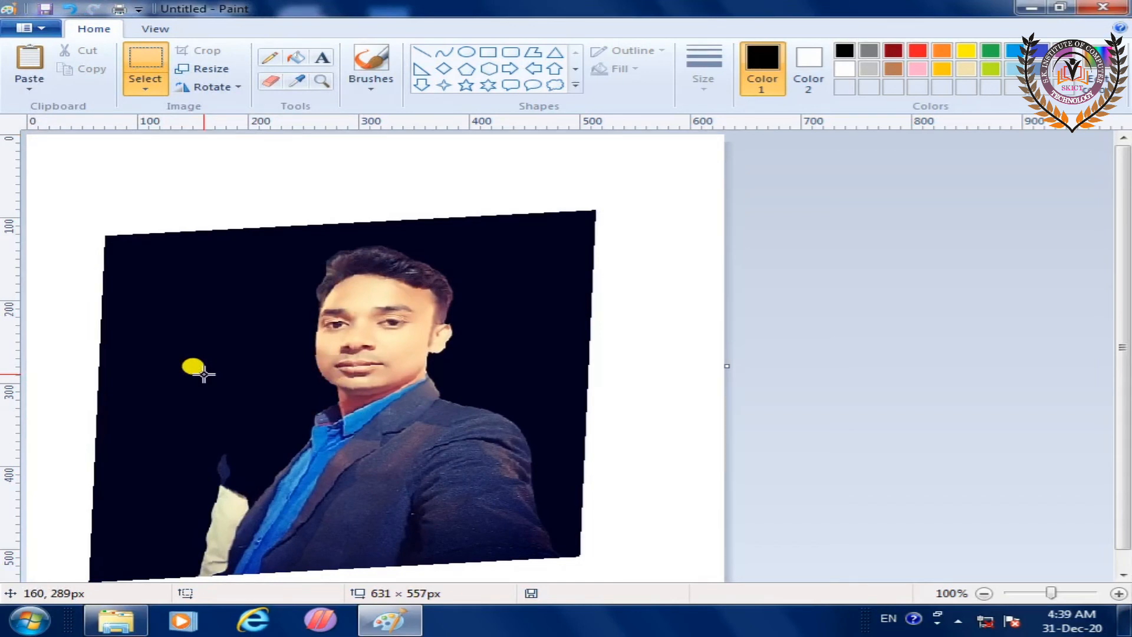
pyautogui.hotkey('ctrl', 'z')
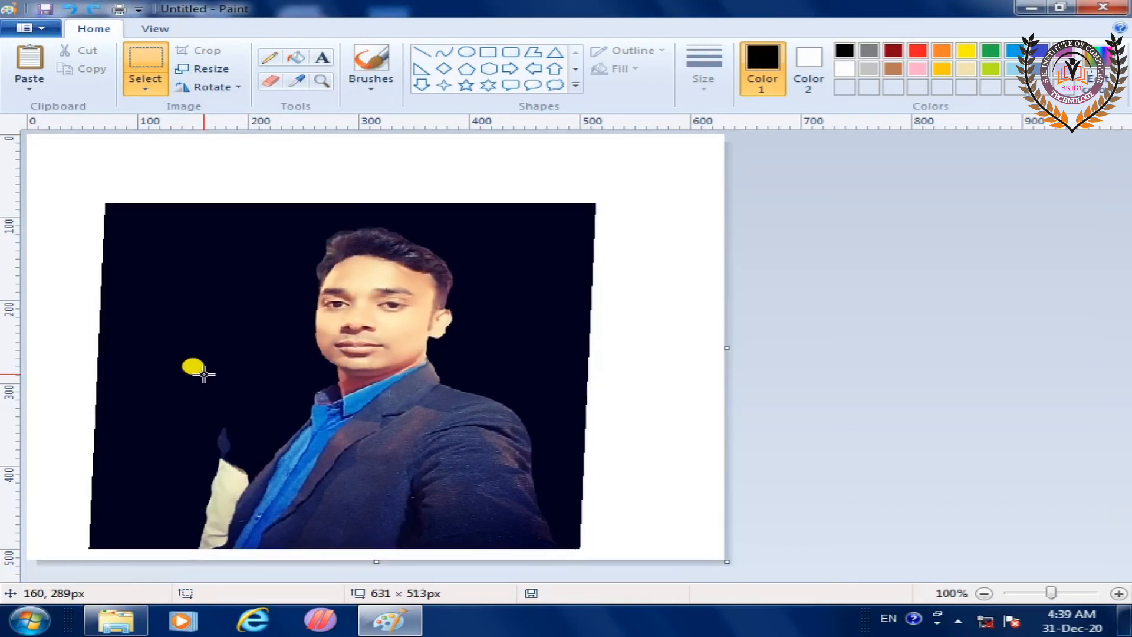
pyautogui.hotkey('ctrl', 'z')
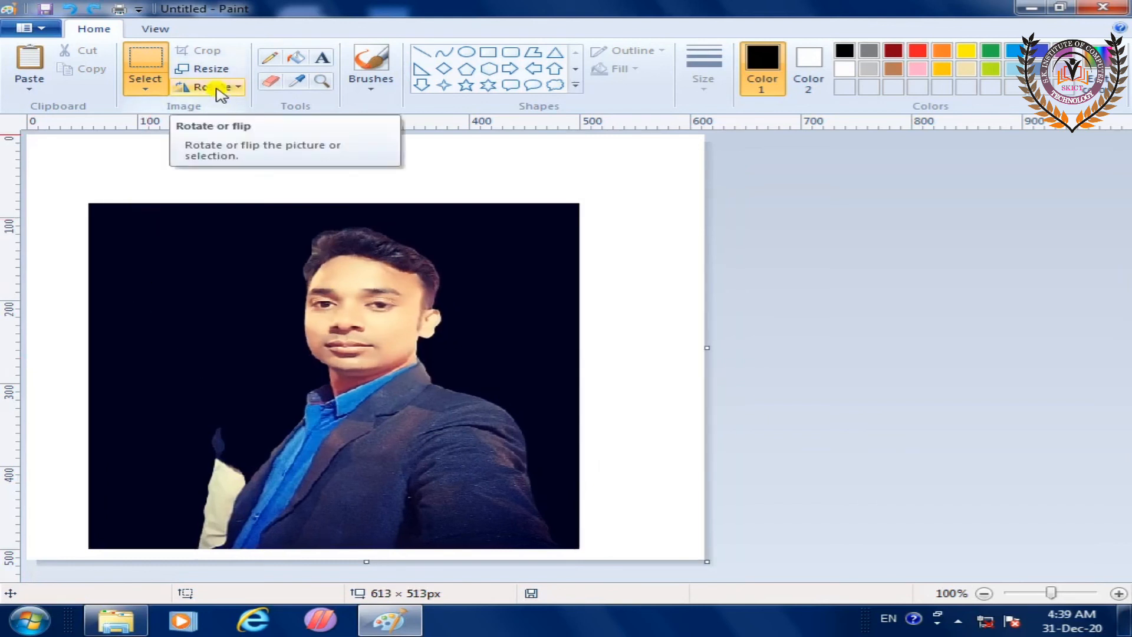
# Step: Rotate the picture right by 90° and rotate it back left by 90°
pyautogui.click(217, 88)
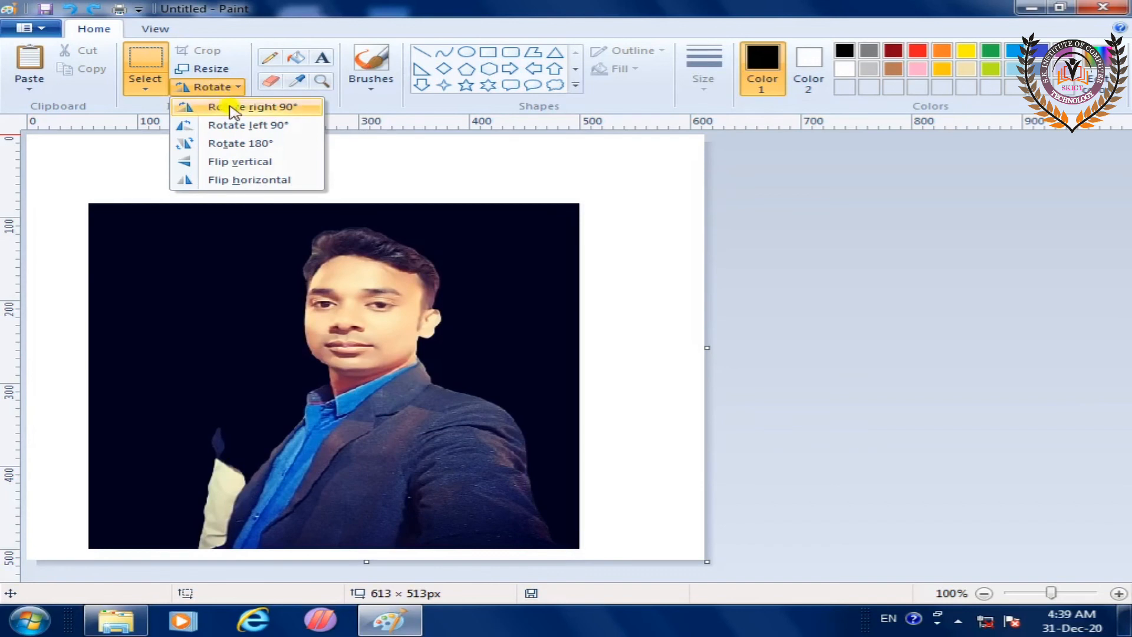
pyautogui.click(234, 109)
pyautogui.click(221, 88)
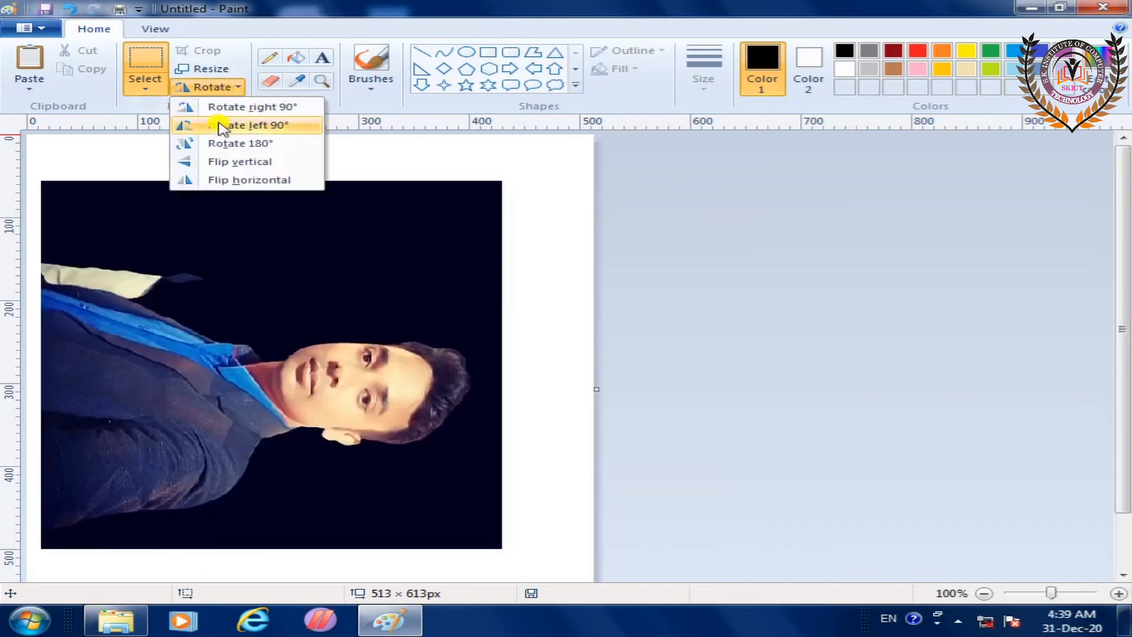
pyautogui.click(218, 124)
# Step: Rotate the picture by 180° twice to turn it upside down and back upright
pyautogui.click(203, 88)
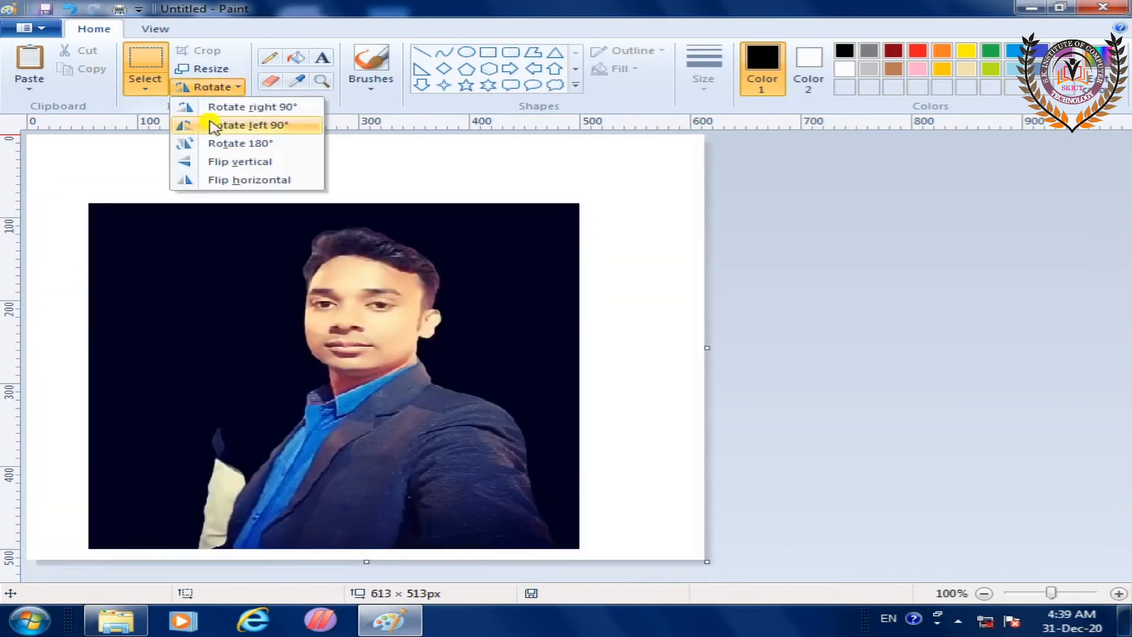
pyautogui.click(222, 143)
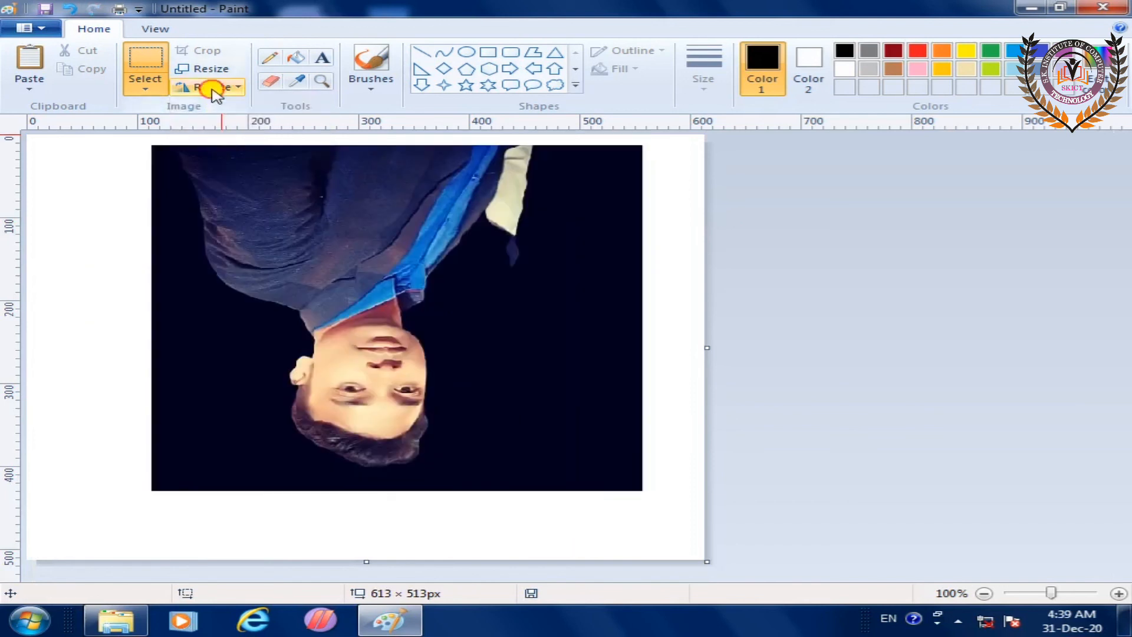
pyautogui.click(210, 88)
pyautogui.click(223, 142)
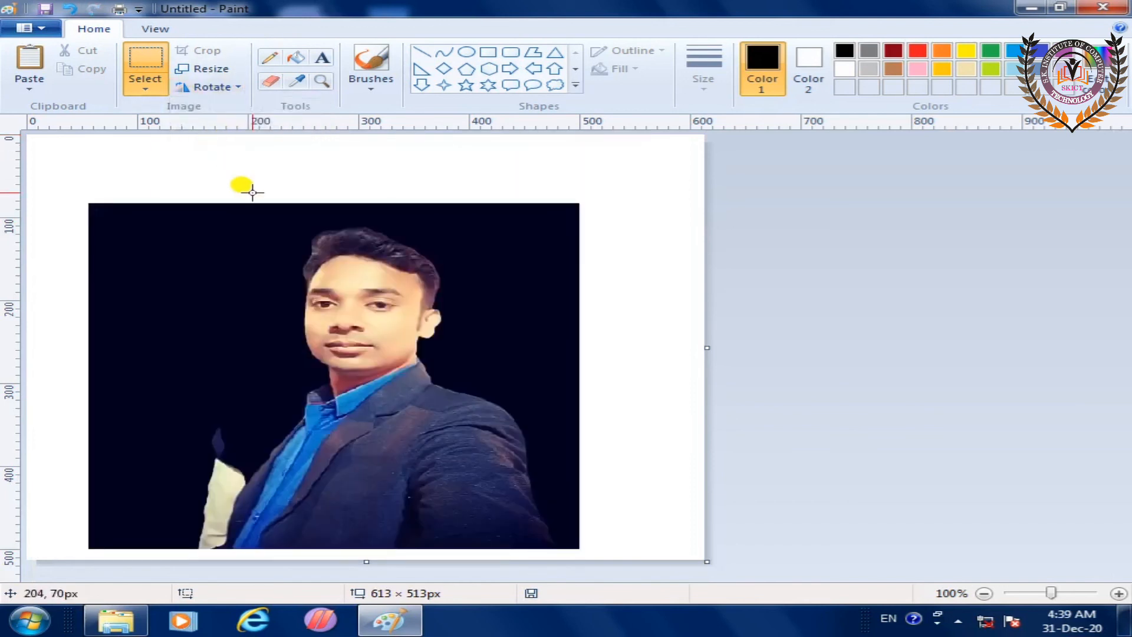